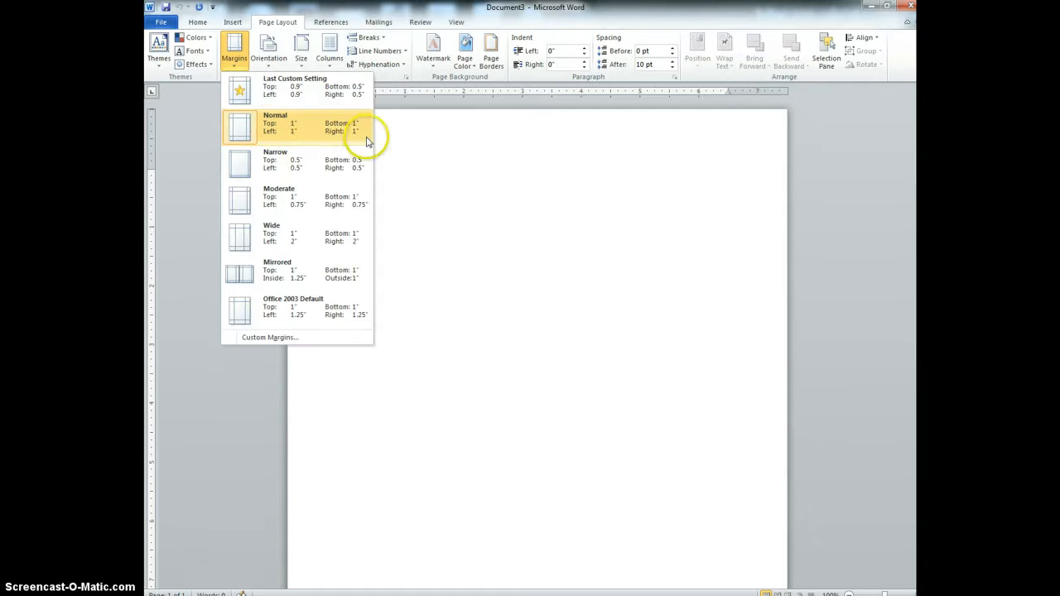
Step: Apply the Normal page margins of 1 inch on all sides
click(254, 130)
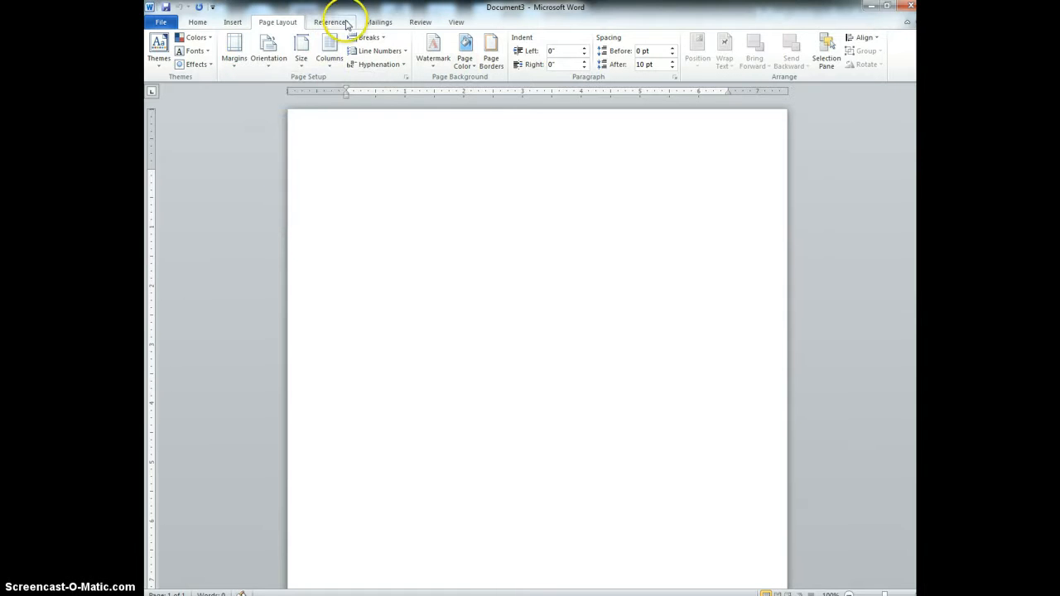
click(198, 22)
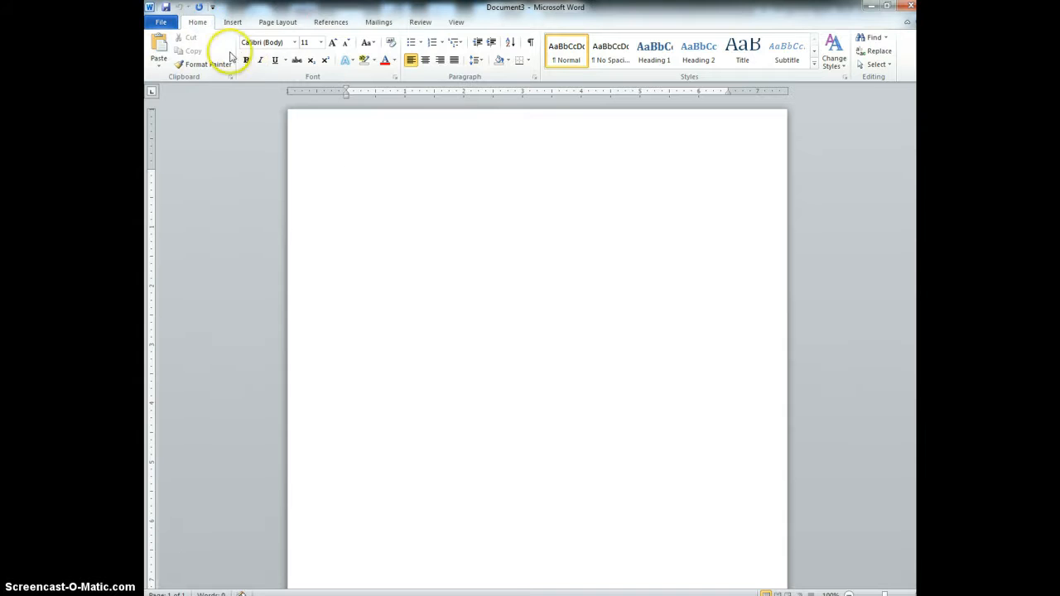
Step: Set the paragraph line spacing to Double with 0 pt spacing after paragraphs
click(477, 63)
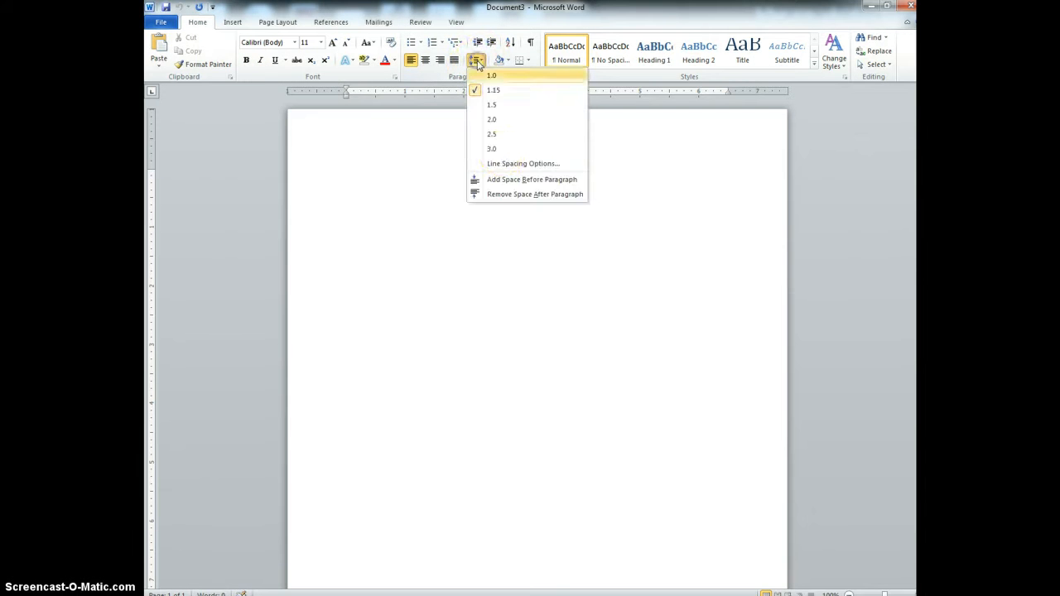
click(506, 167)
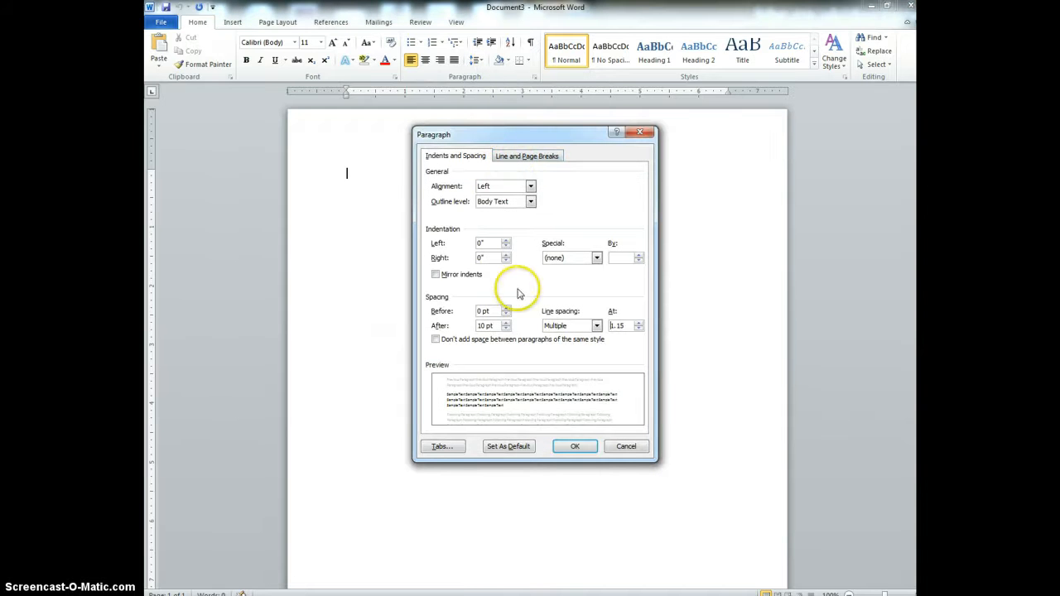
click(571, 325)
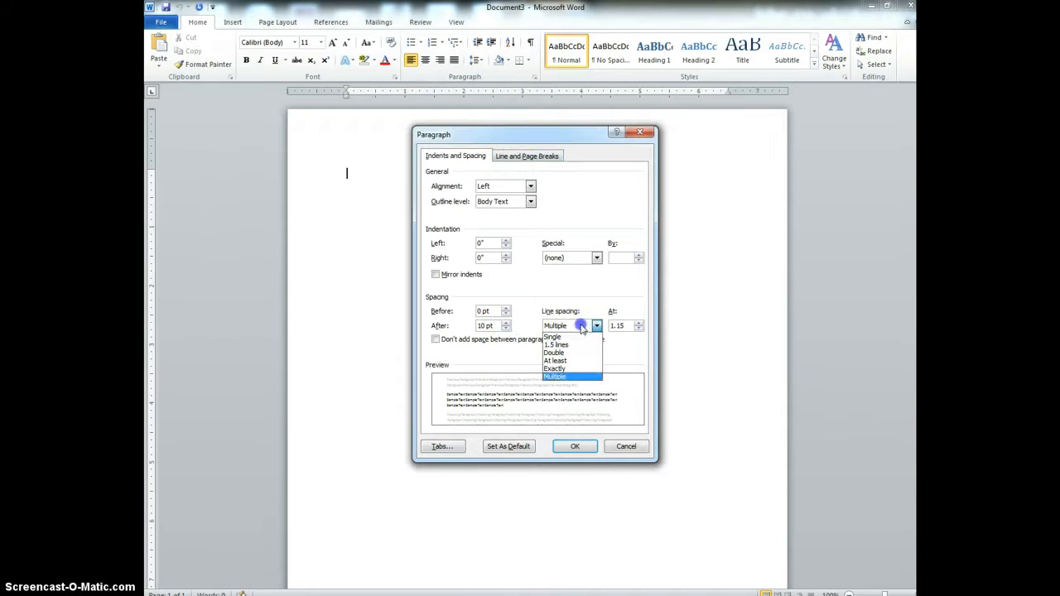
click(563, 351)
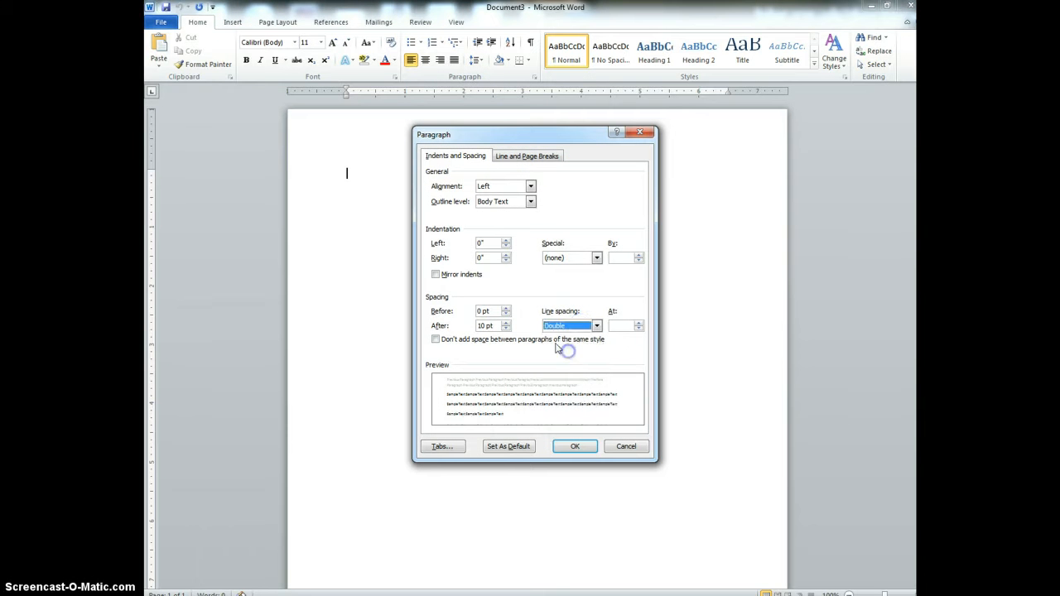
click(505, 329)
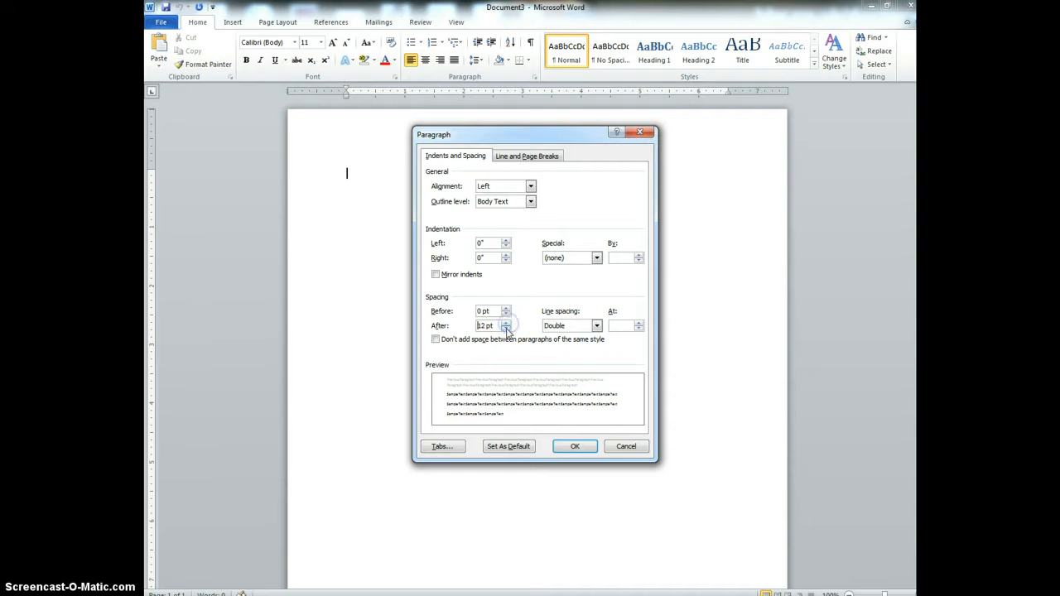
click(505, 329)
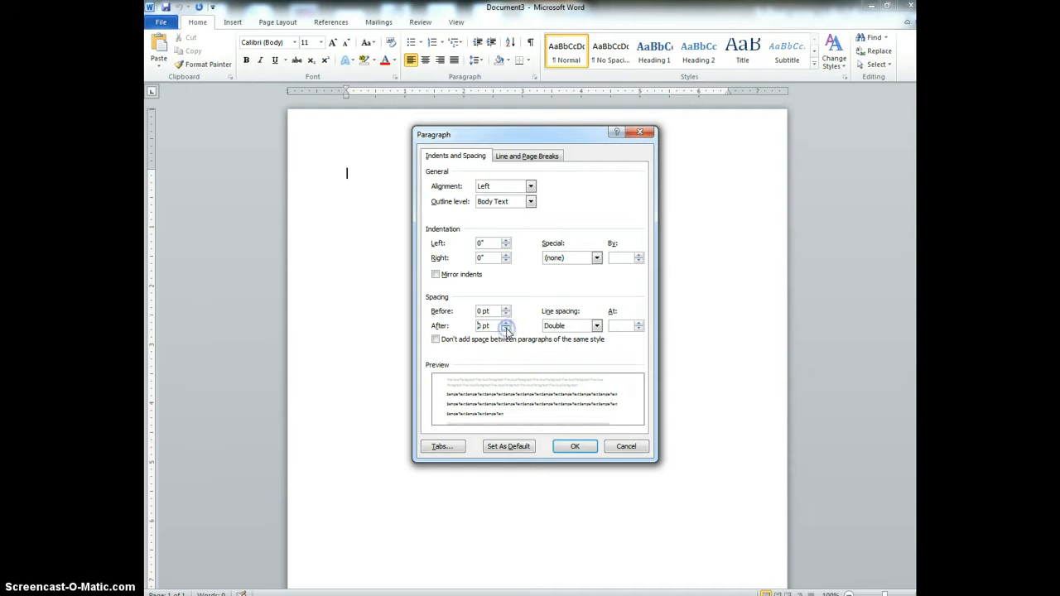
click(576, 447)
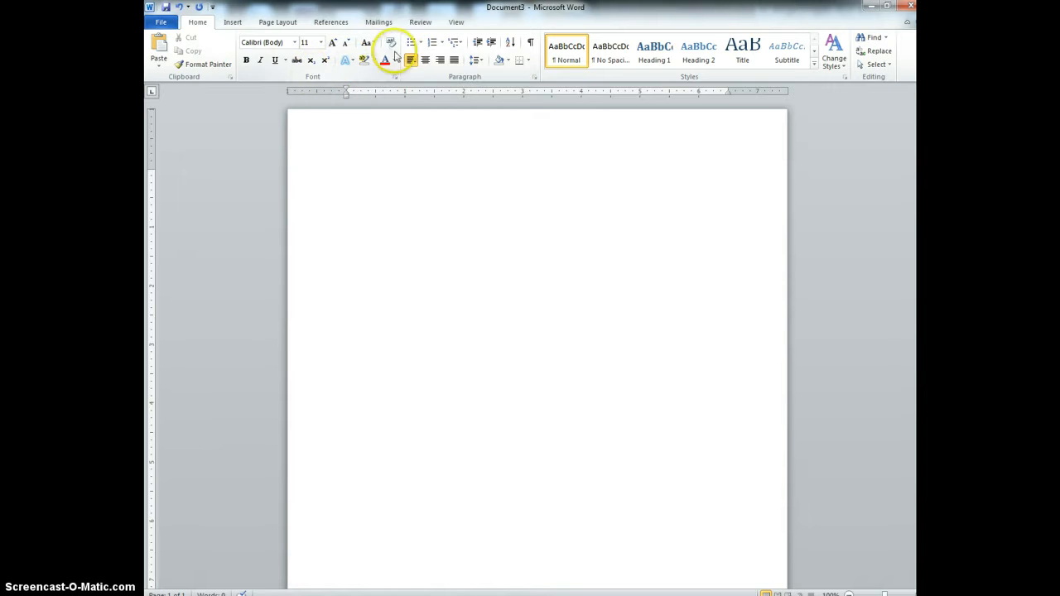
Step: Center a 'Works Cited' title at the top of the page and start a new line
click(424, 60)
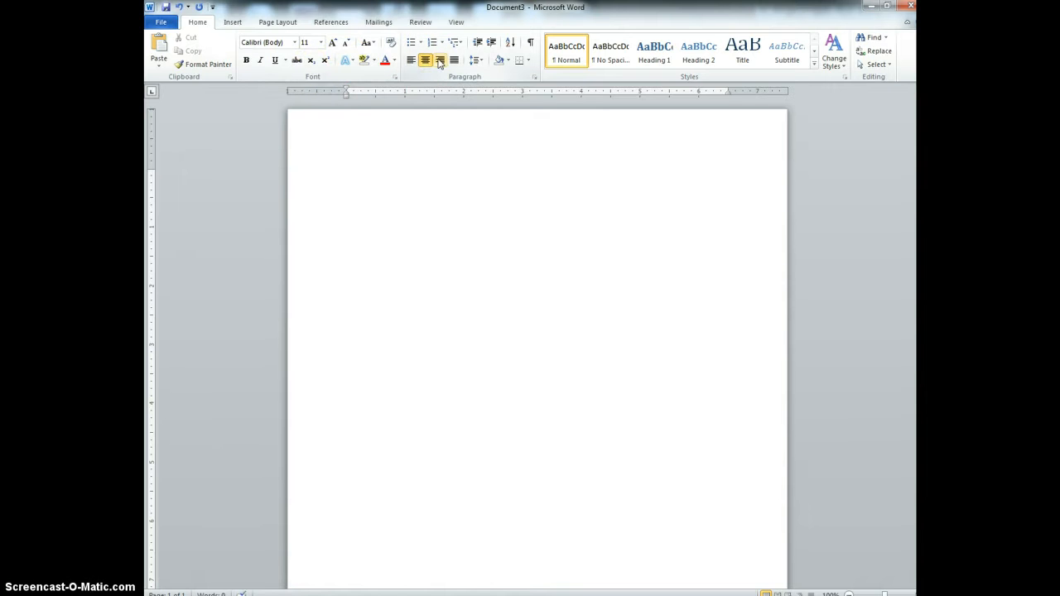
text(Works Cited)
key(Return)
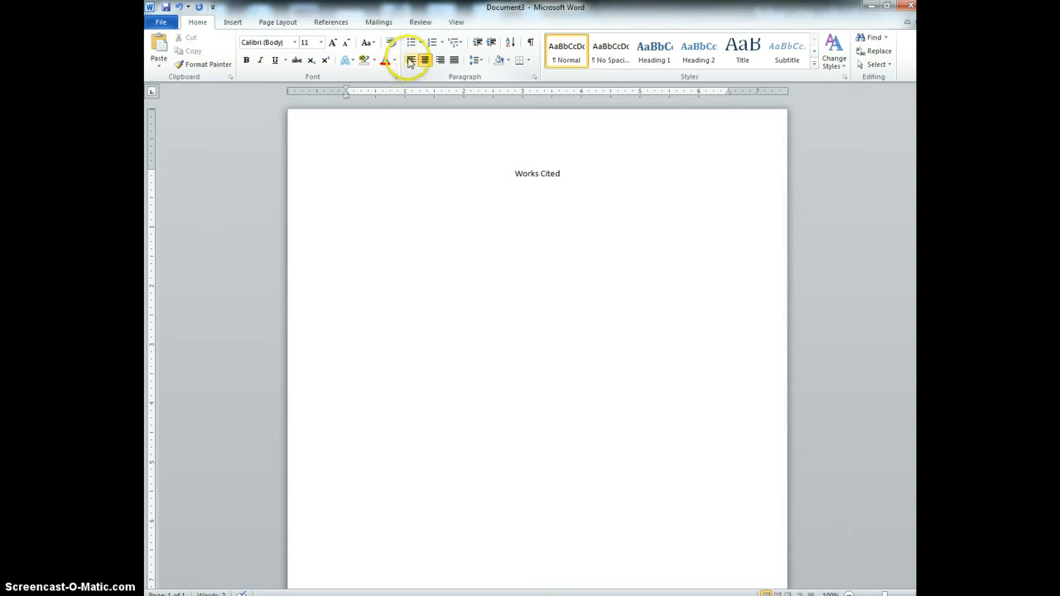
Step: Left-align with a hanging indent of about 0.5 inch and type 'Dudzic, Mark, and Adolph Reed, Jr. "Free Higher Ed!"'
click(411, 60)
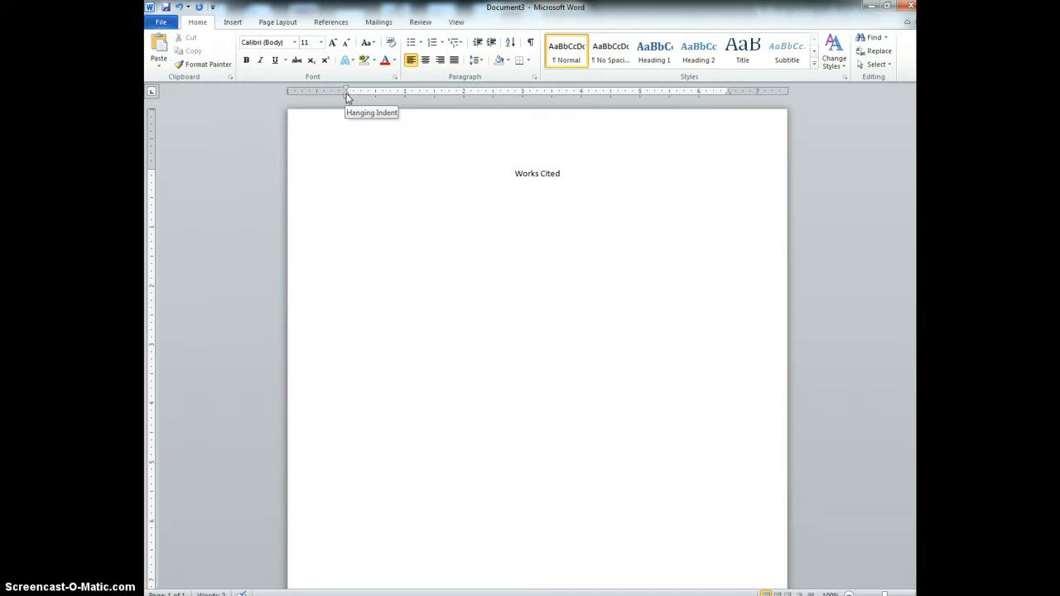
drag(347, 97, 375, 97)
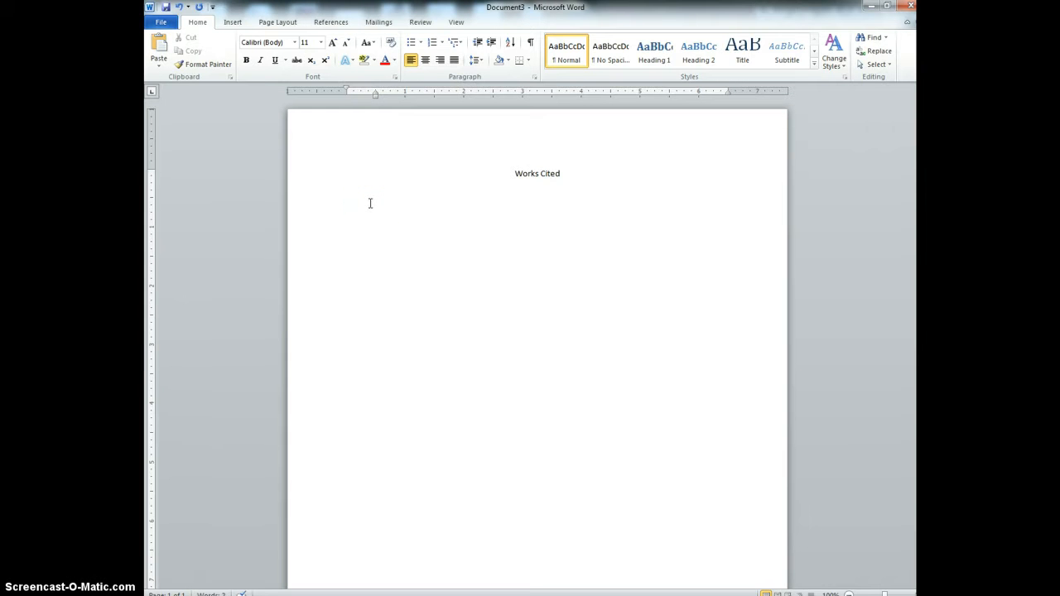
text(Dudzic, Mark, and Adolph Reed, Jr. "Free Higher Ed!")
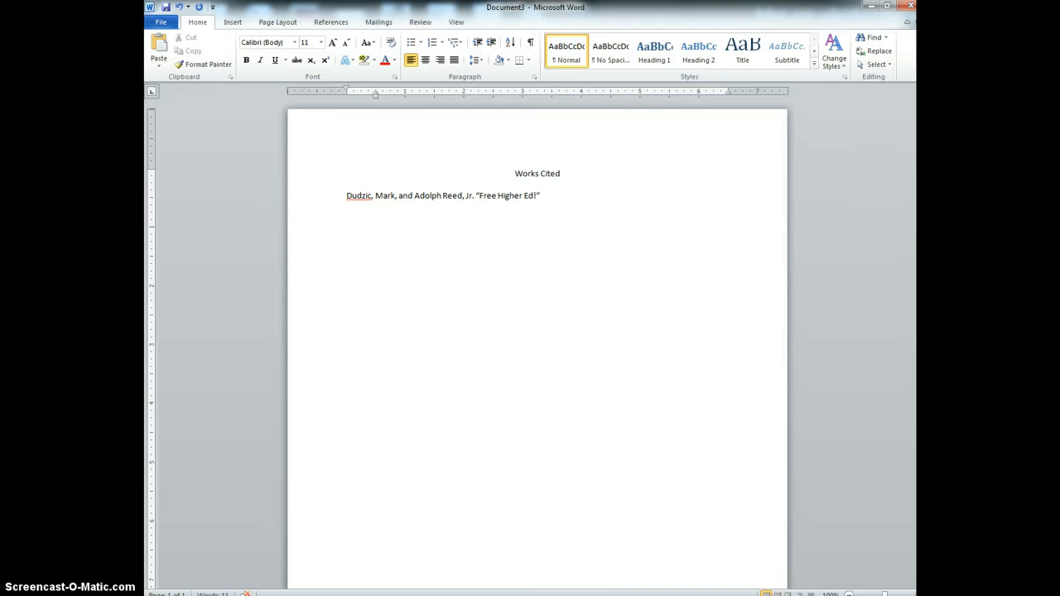
Step: Add the italic journal name Nation followed by '23 Feb. 2004: 16-18. Print.' and start a new paragraph
key(ctrl+i)
text(nation)
key(BackSpace)
key(BackSpace)
key(BackSpace)
key(BackSpace)
key(BackSpace)
key(BackSpace)
text(Nation)
text(n)
click(368, 202)
text(23 Feb. 2004: 16-18. Print.)
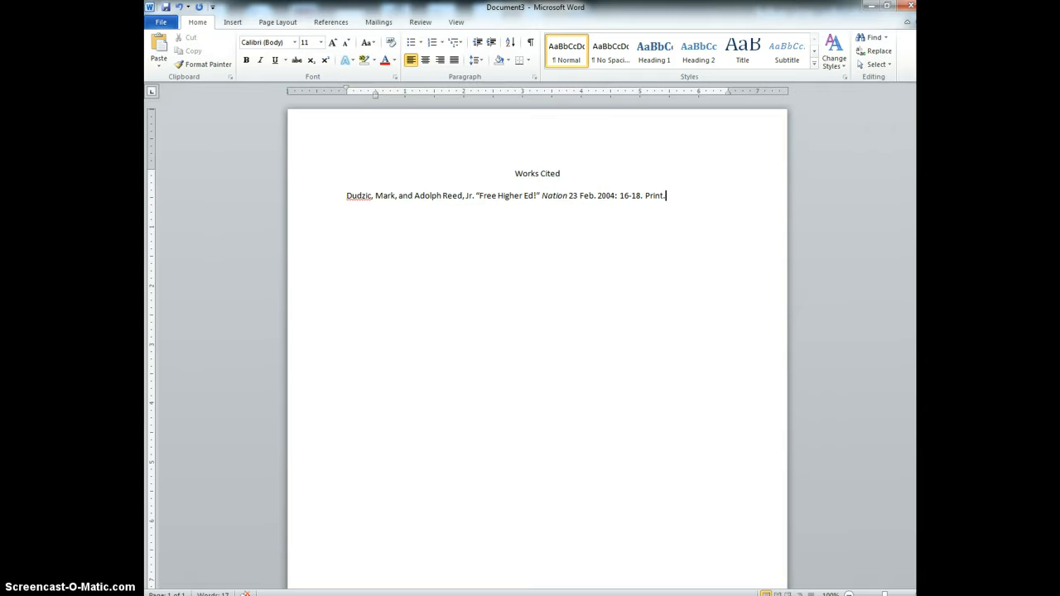
key(Return)
text(Smith, John. ")
key(BackSpace)
key(BackSpace)
key(BackSpace)
key(BackSpace)
key(BackSpace)
key(BackSpace)
key(BackSpace)
key(BackSpace)
Step: Type the italic title 'Freedom Fries, and Other Stupidities We'll Have to Explain to our Grandchildren'
key(ctrl+i)
text(Freedom Fries, and)
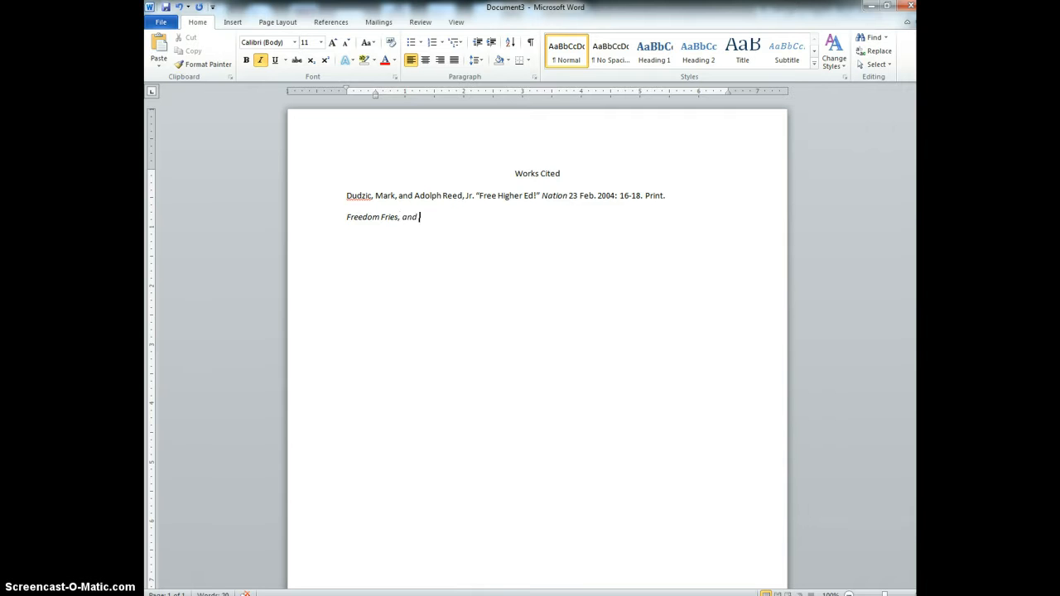
text( Other Su)
text(tupid)
text(itie)
text(s We'll hav)
text(ave to)
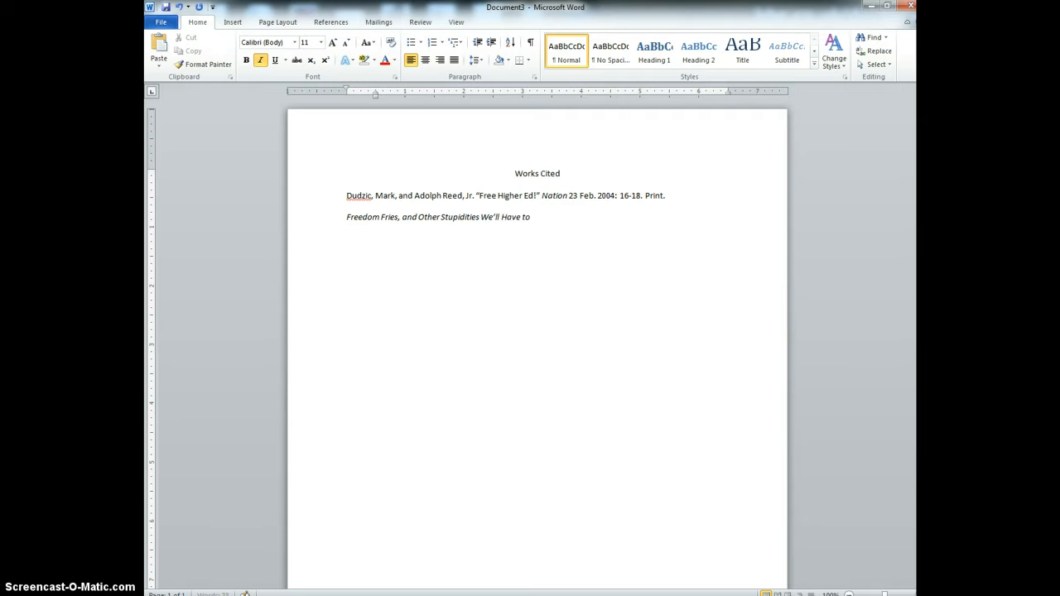
text( Explain to our Grandchildren)
key(ctrl+i)
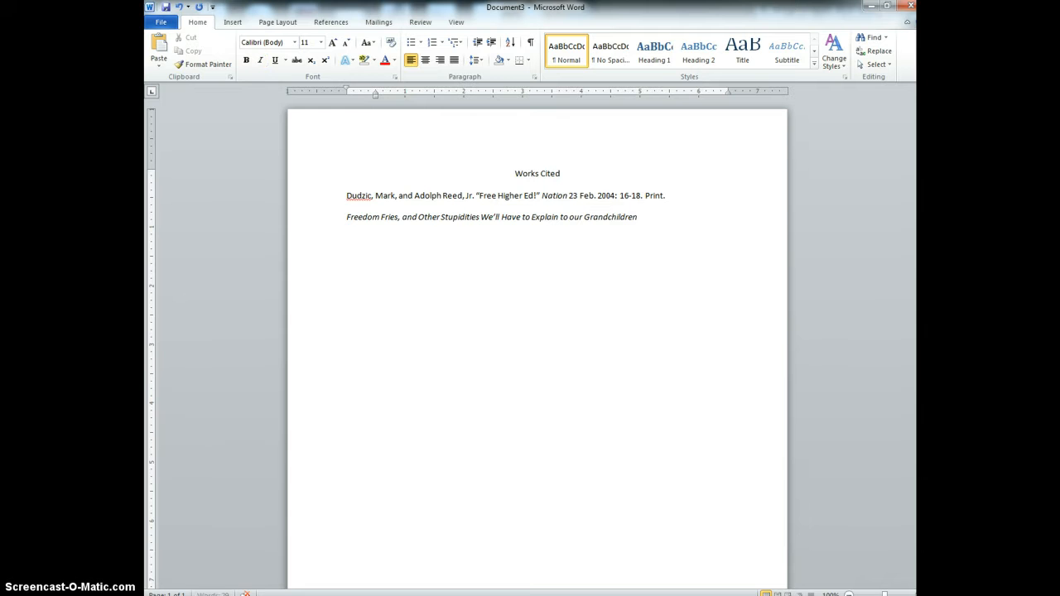
Step: Add '. Dir. Chris Christman. Dist. Cinema Verite' after the film title
text(. Dir. Chris Christmas)
key(BackSpace)
text(n. Dist.)
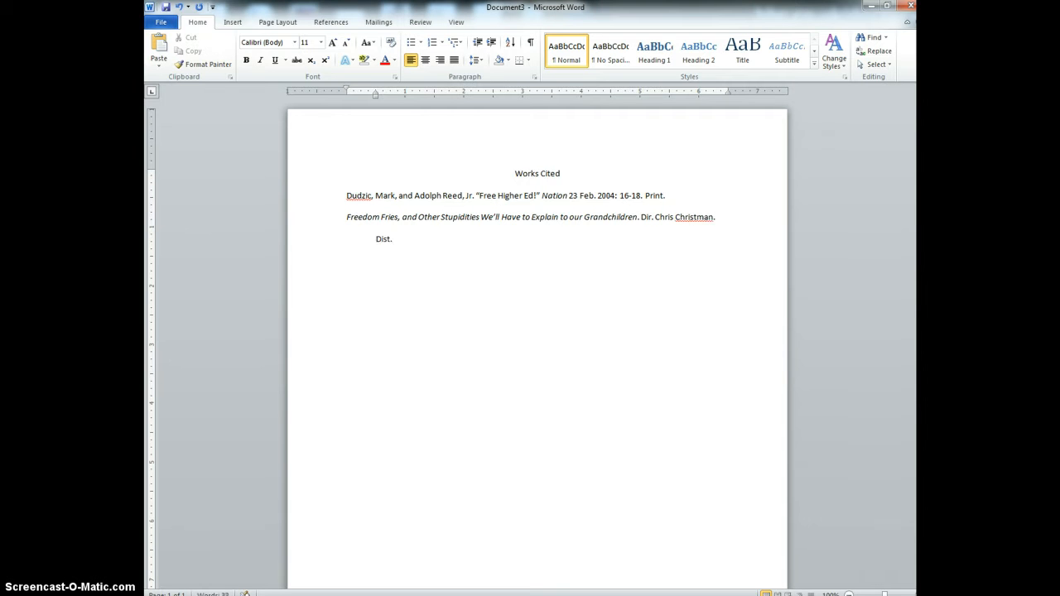
text( Cinema Verite)
Step: Switch to Firefox and open the IMDb website
click(343, 449)
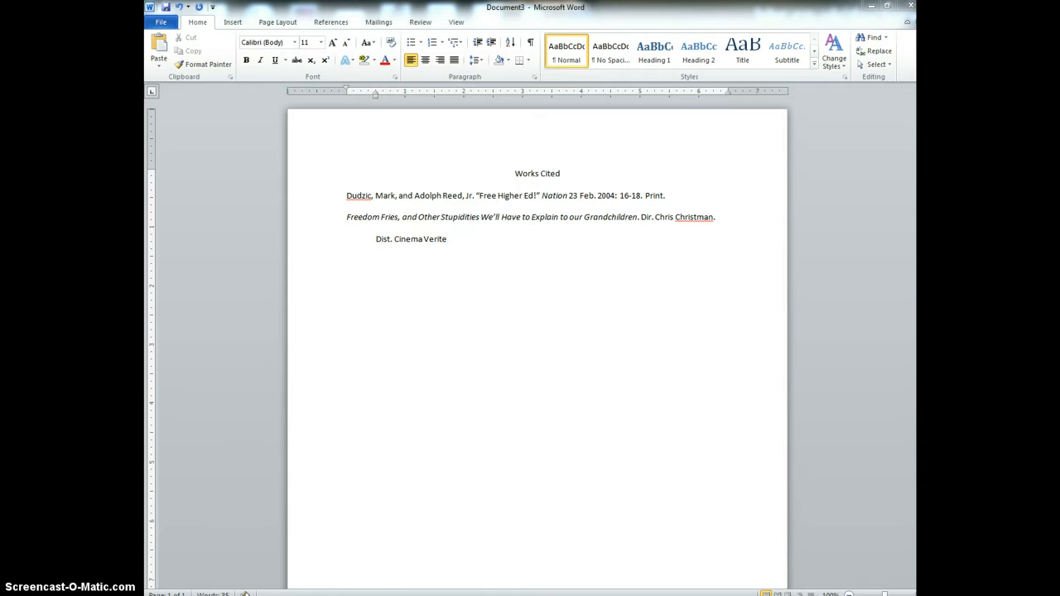
mouse_move(501, 595)
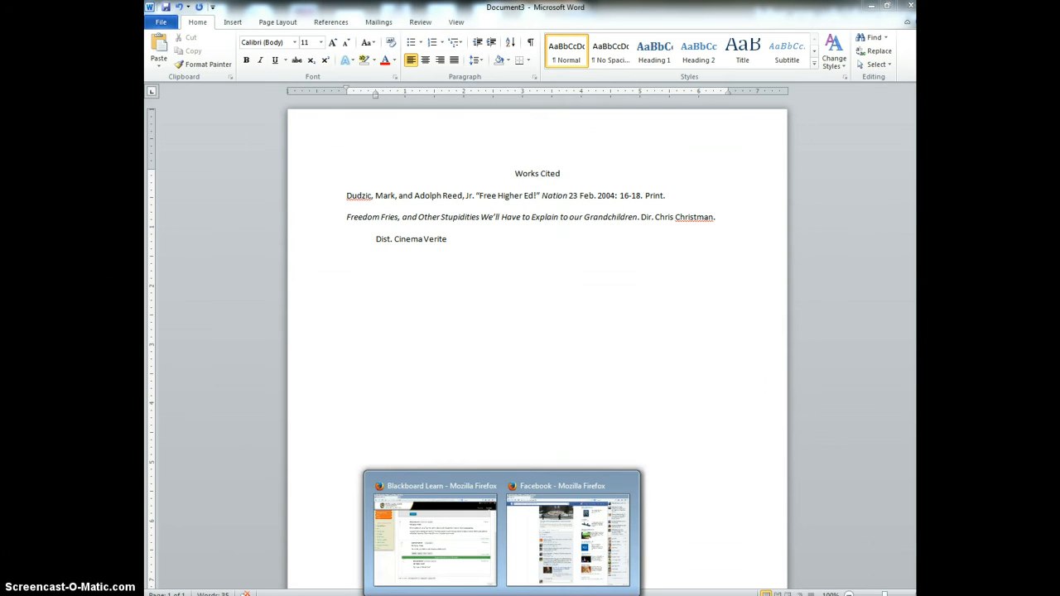
right_click(501, 595)
click(468, 545)
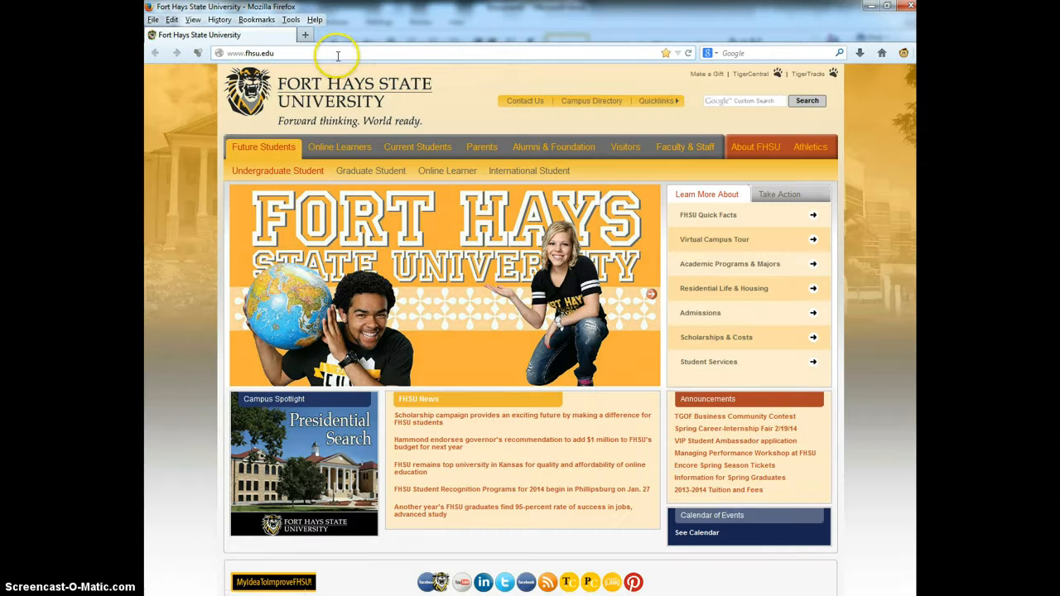
click(337, 53)
text(imdb.com/)
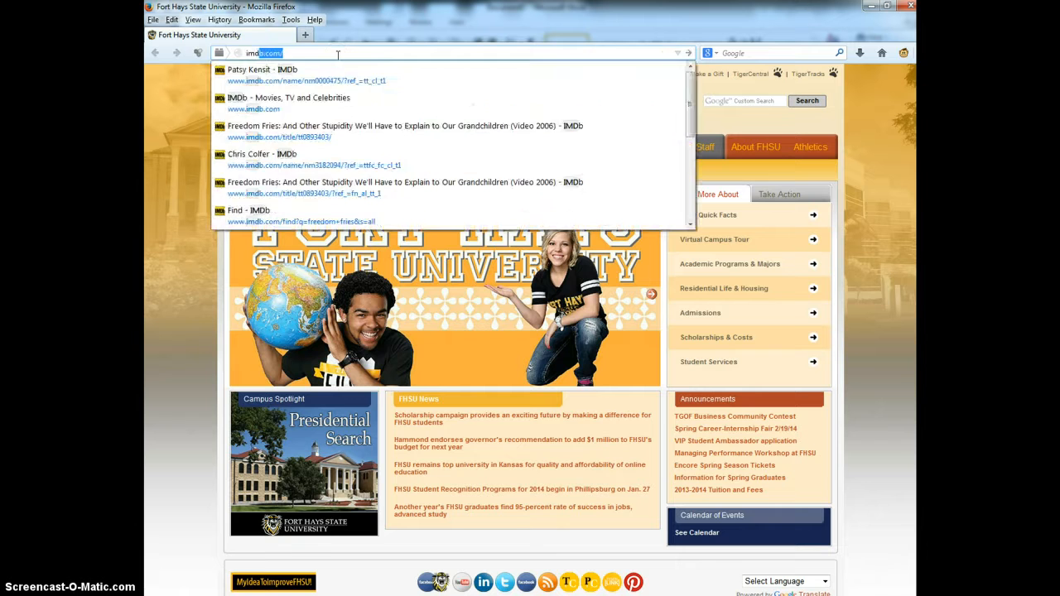
key(Return)
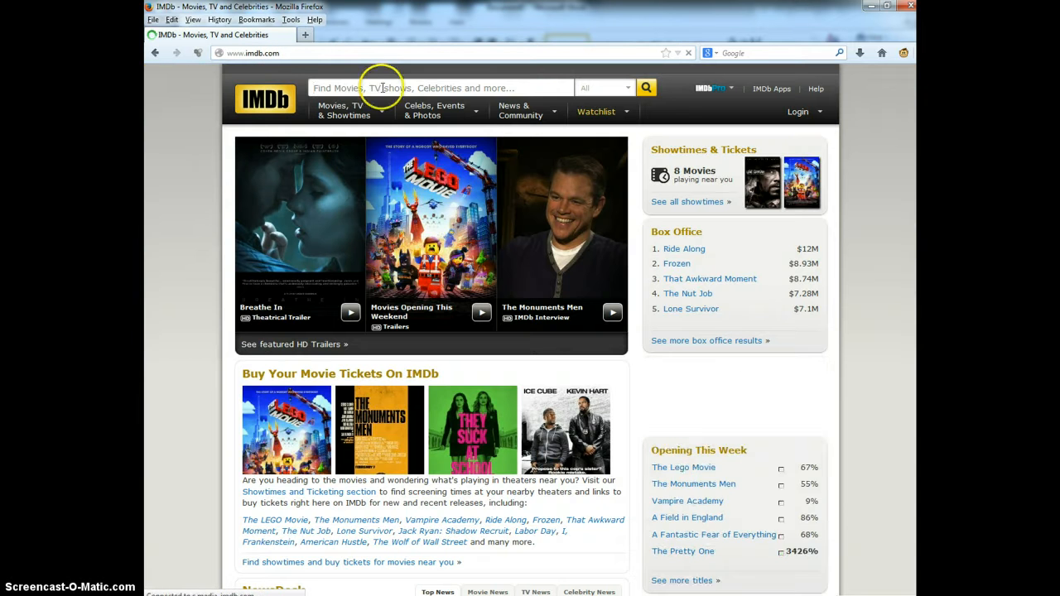
Step: Search IMDb for freedom fries and open the Freedom Fries documentary's page
click(379, 88)
text(freedom fries)
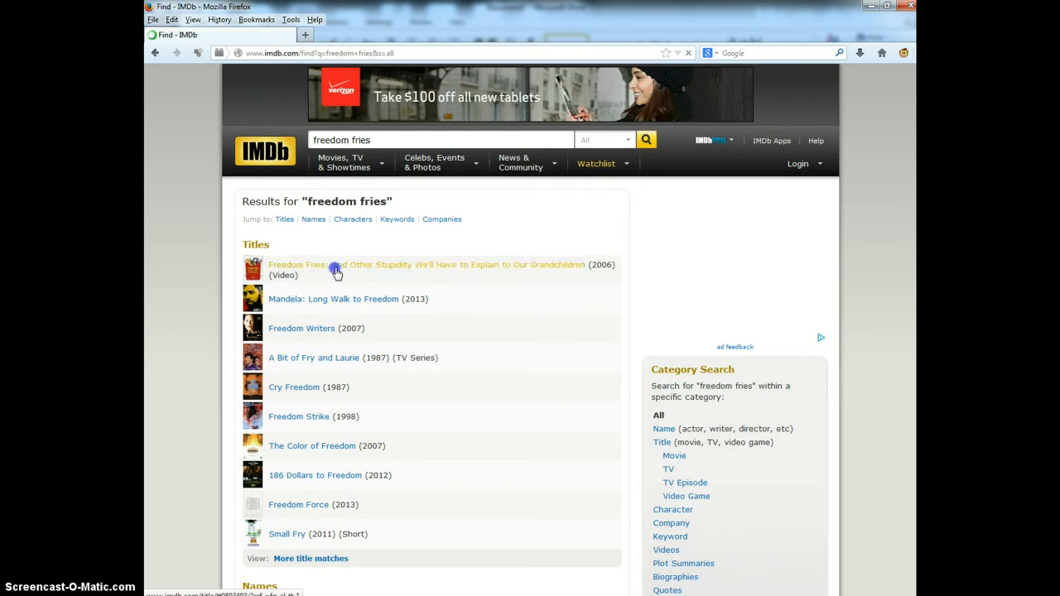
click(335, 272)
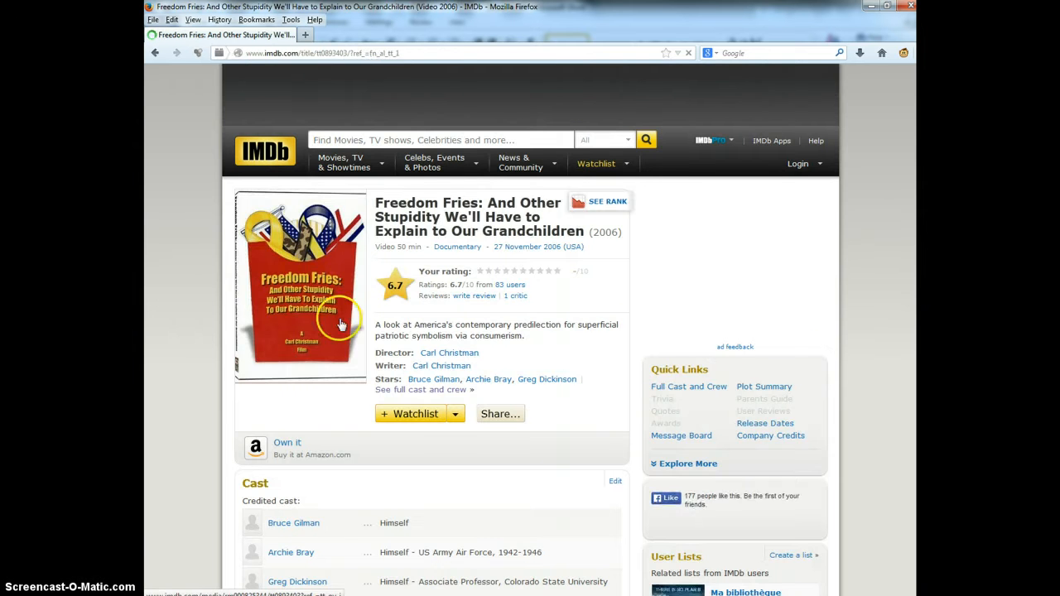
Step: Look through the film's details, technical specs and company credits to find its distributor
scroll(348, 327, down, 10)
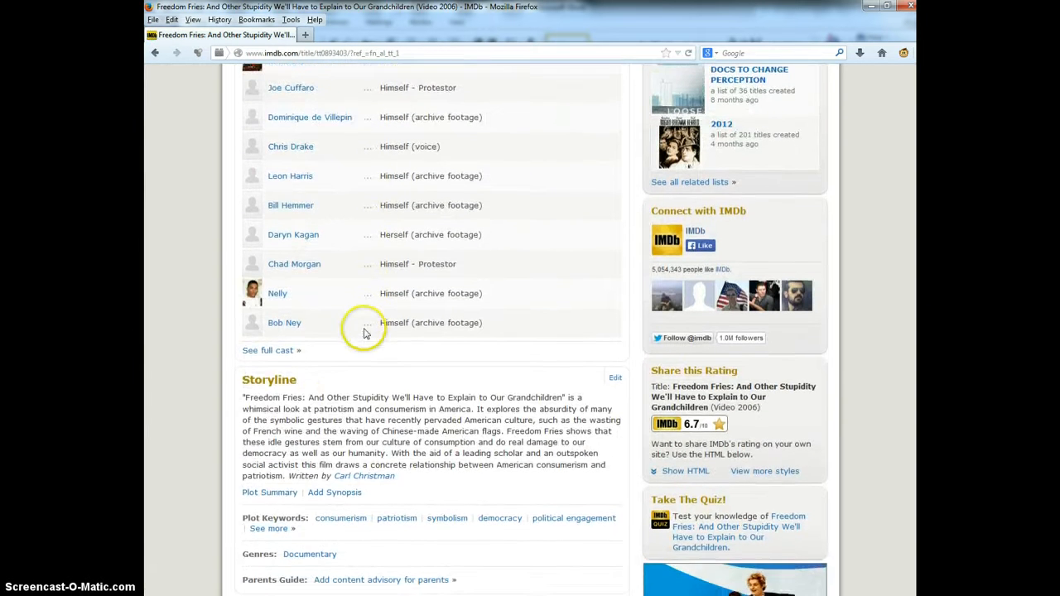
scroll(364, 331, down, 5)
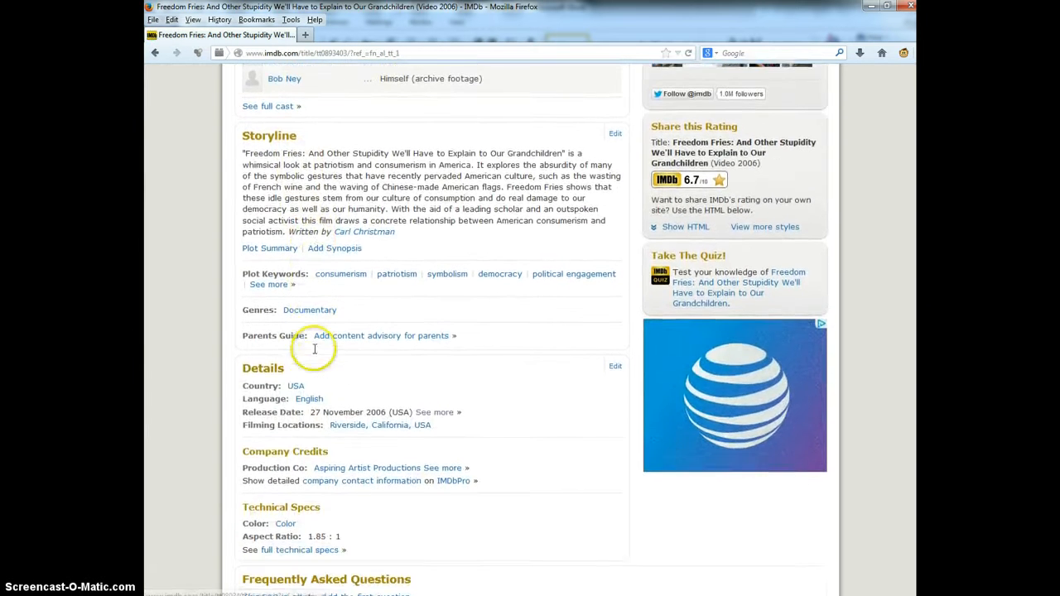
scroll(310, 356, down, 1)
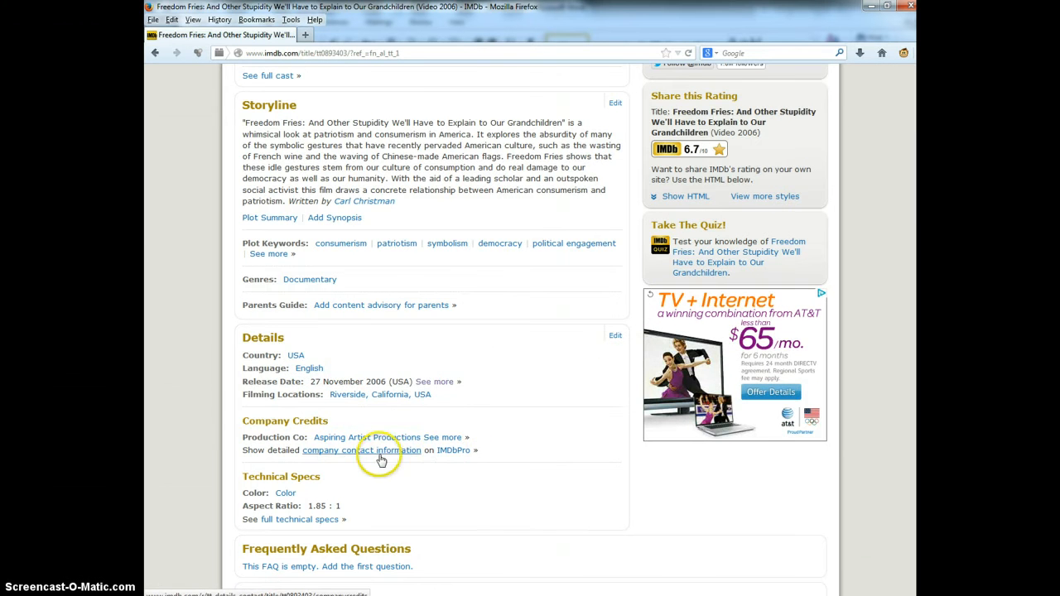
scroll(338, 445, down, 2)
scroll(332, 454, up, 1)
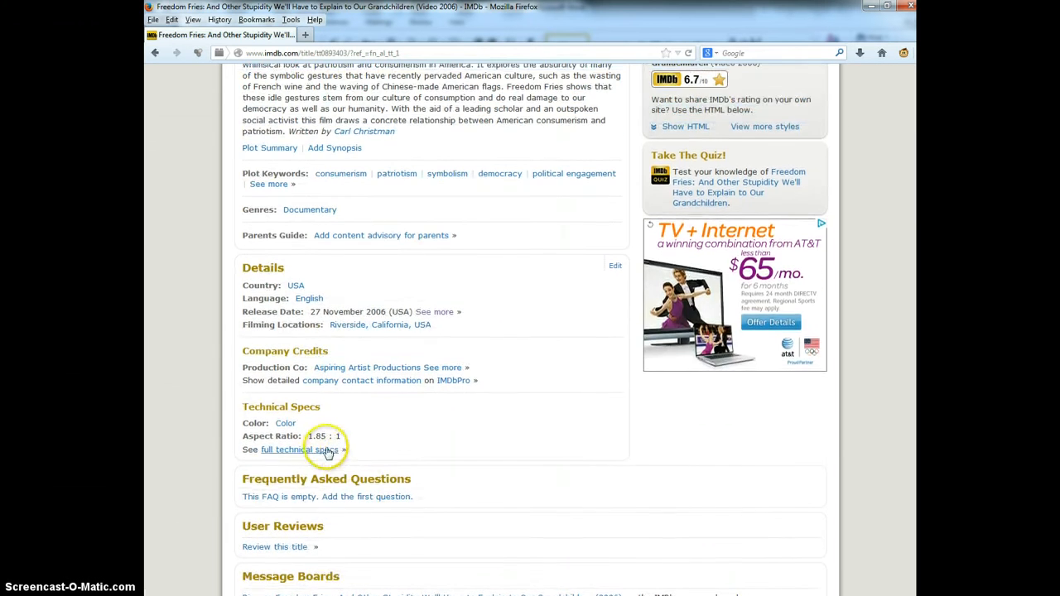
click(328, 452)
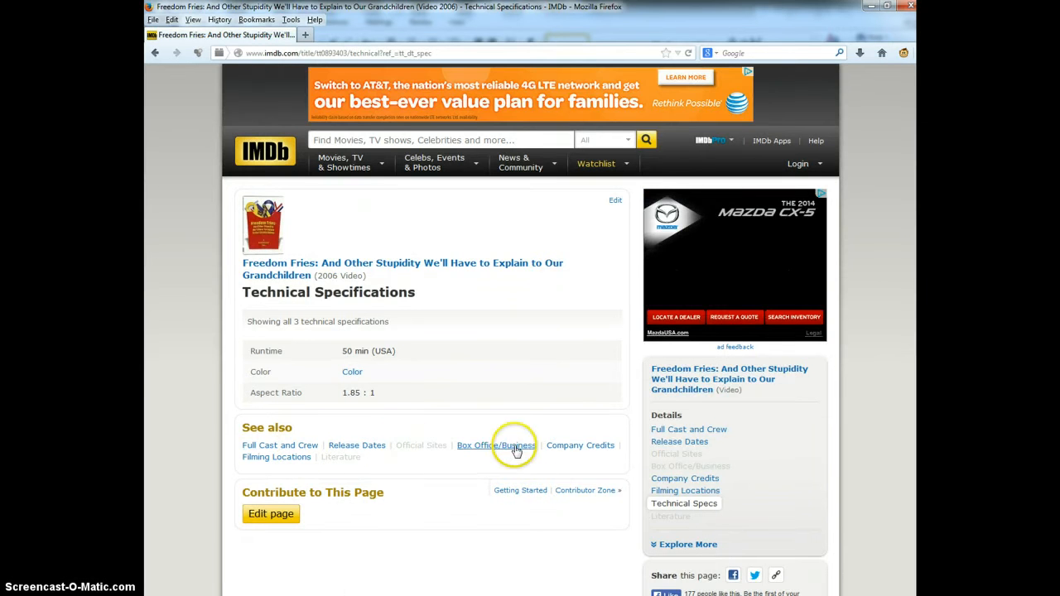
click(567, 445)
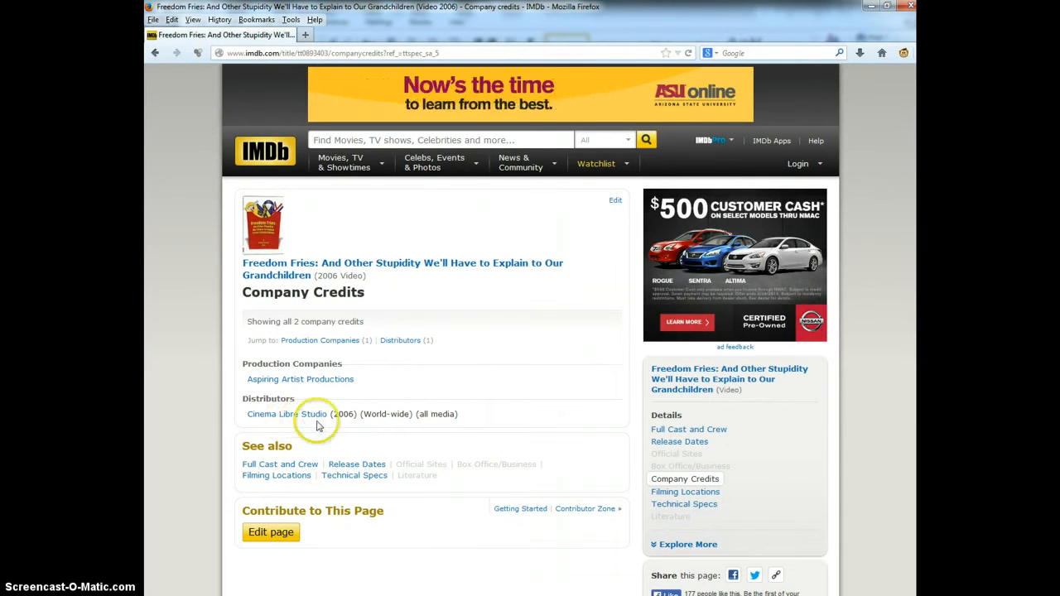
Step: Return to the document and finish the entry as 'Dist. Cinema Libre, 2006. Film.'
key(alt+Tab)
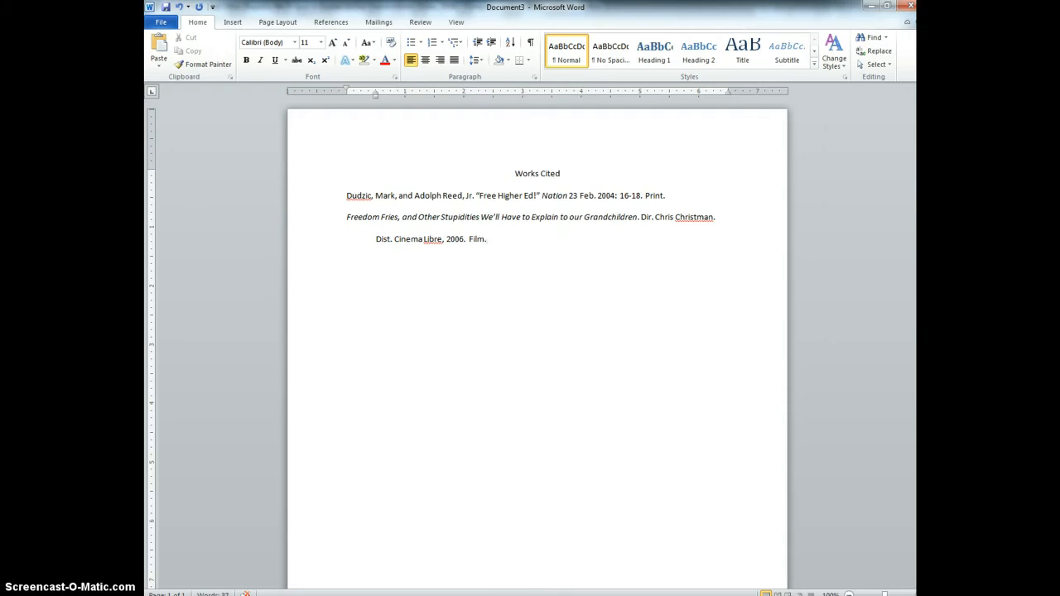
mouse_move(502, 594)
click(599, 540)
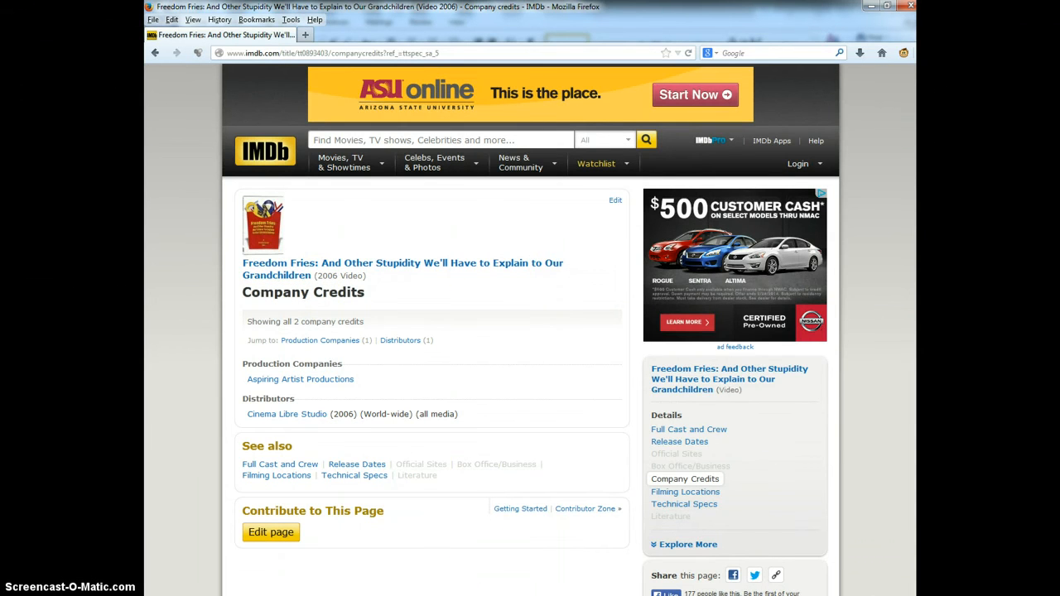
mouse_move(502, 594)
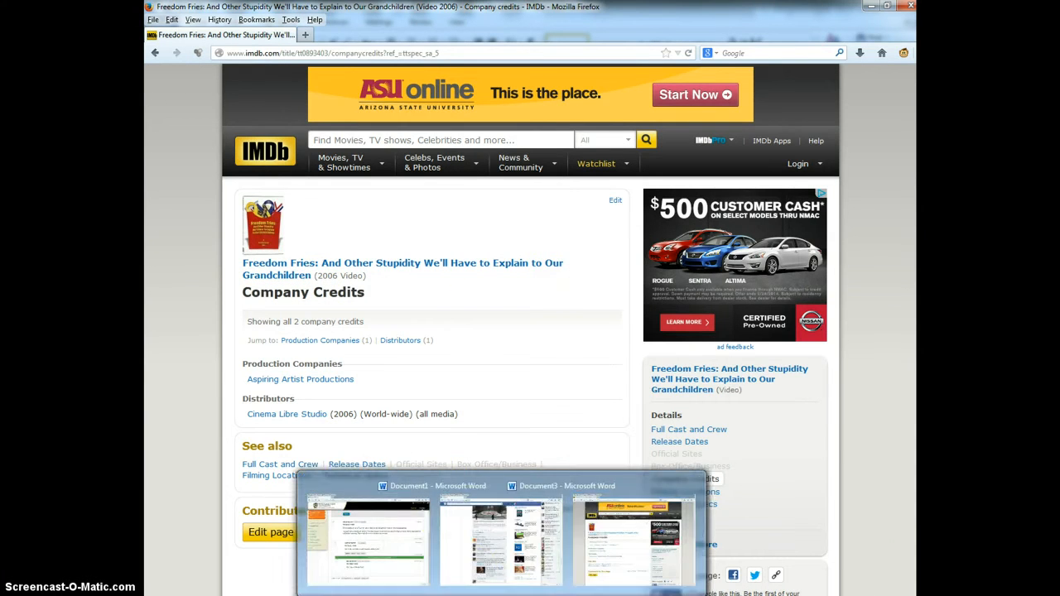
click(588, 556)
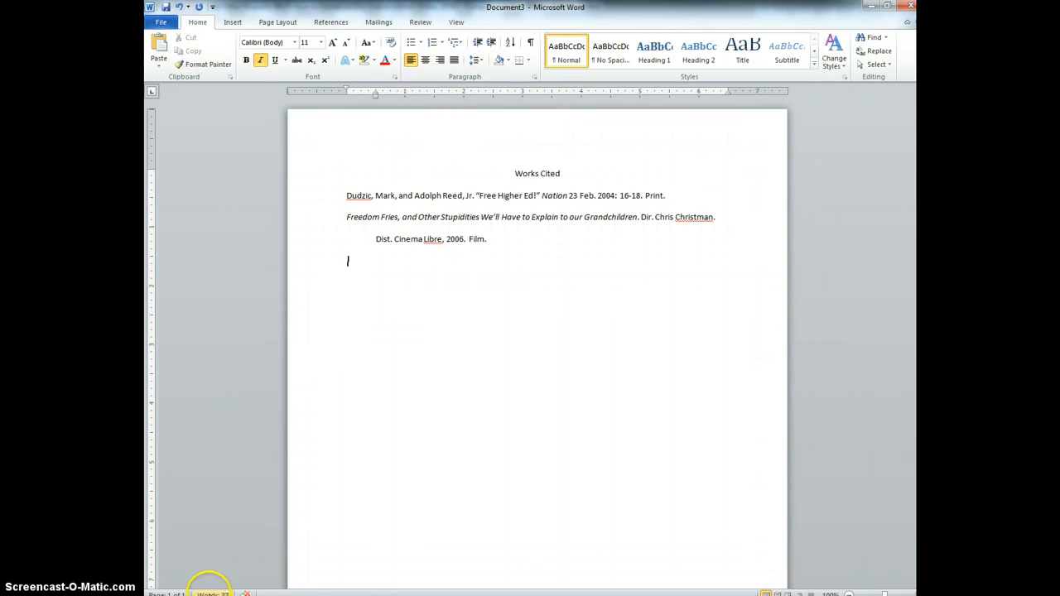
scroll(199, 593, down, 1)
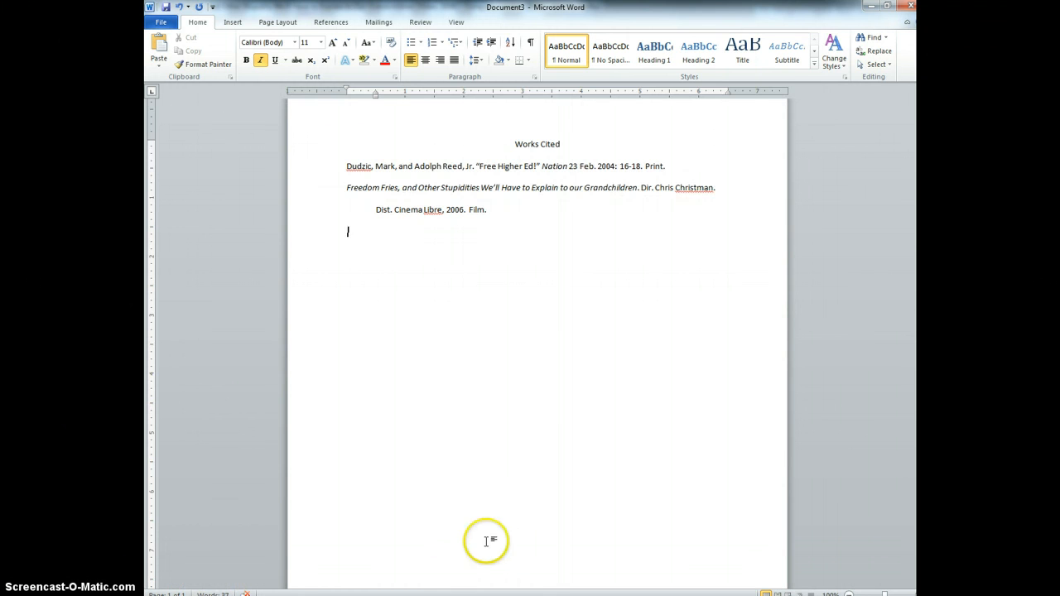
scroll(862, 465, down, 2)
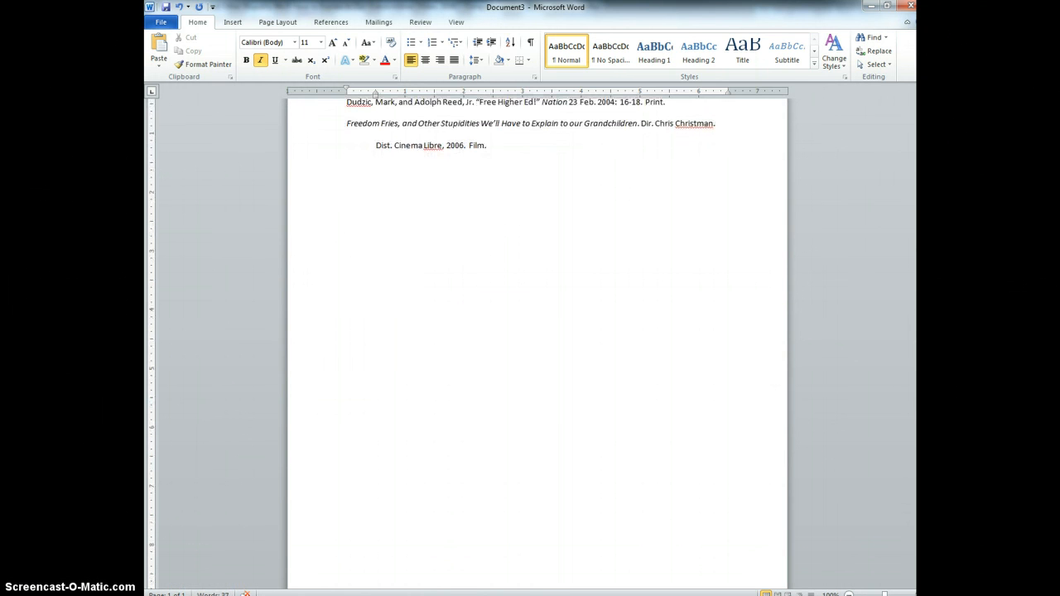